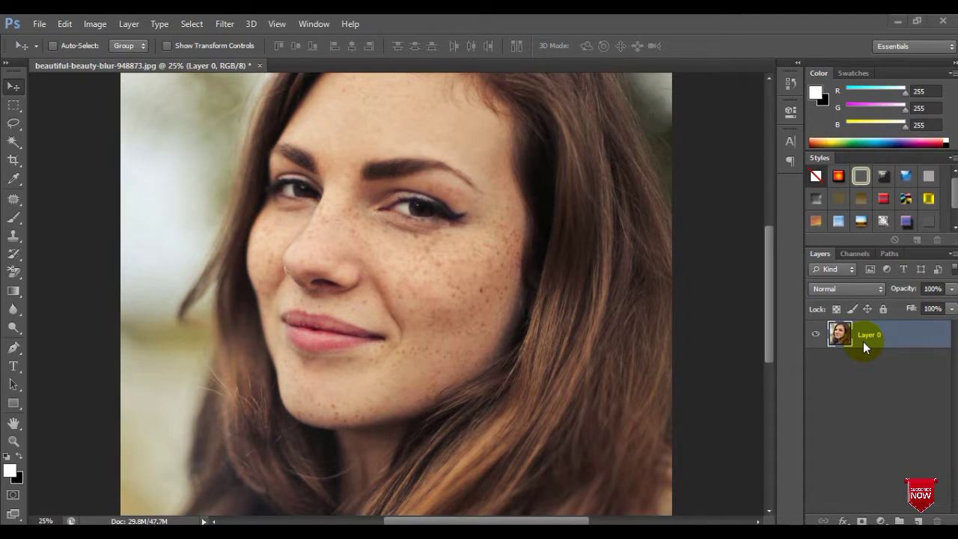
Duplicate Layer 0 twice to create Layer 0 copy and Layer 0 copy 2
key("ctrl+alt+j")
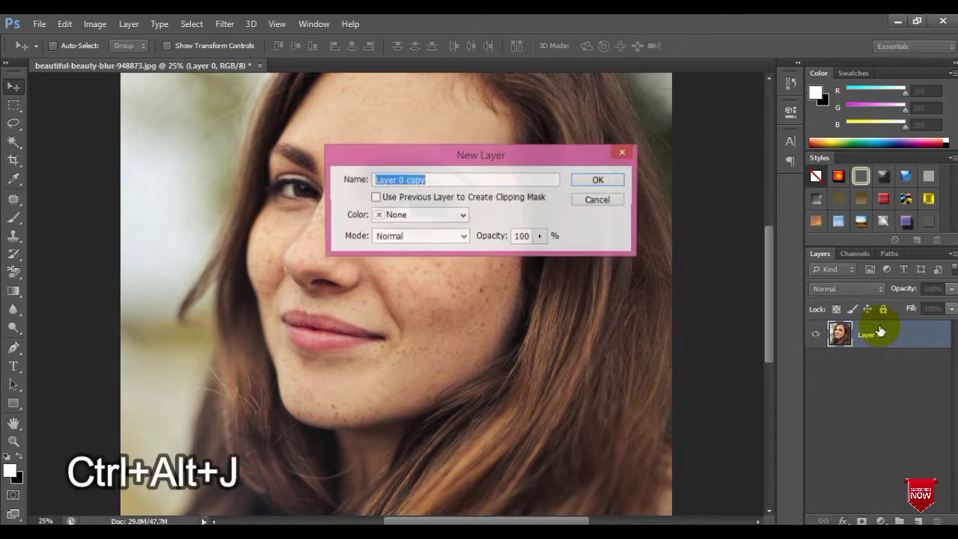
key("Return")
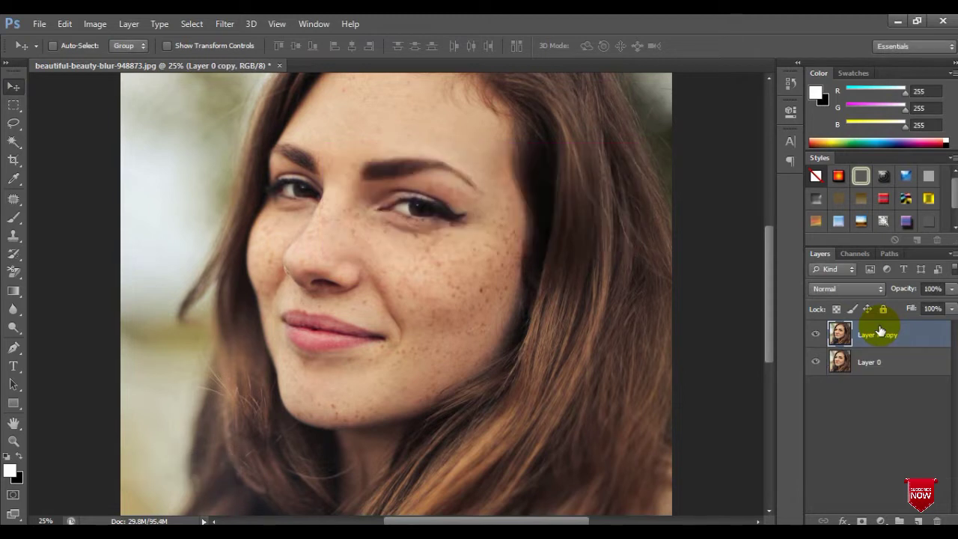
key("ctrl+alt+j")
key("Return")
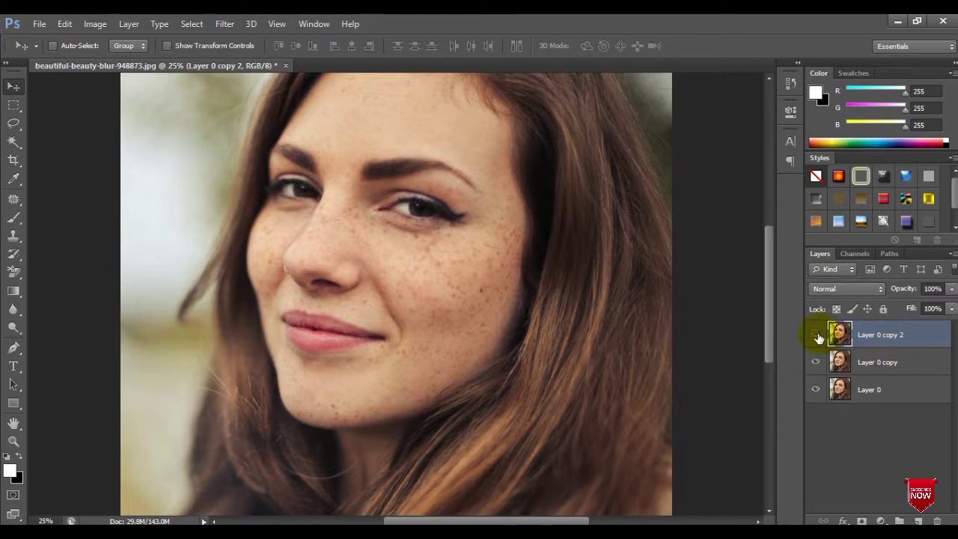
Hide Layer 0 copy 2 and select Layer 0 copy
left_click(817, 336)
left_click(868, 362)
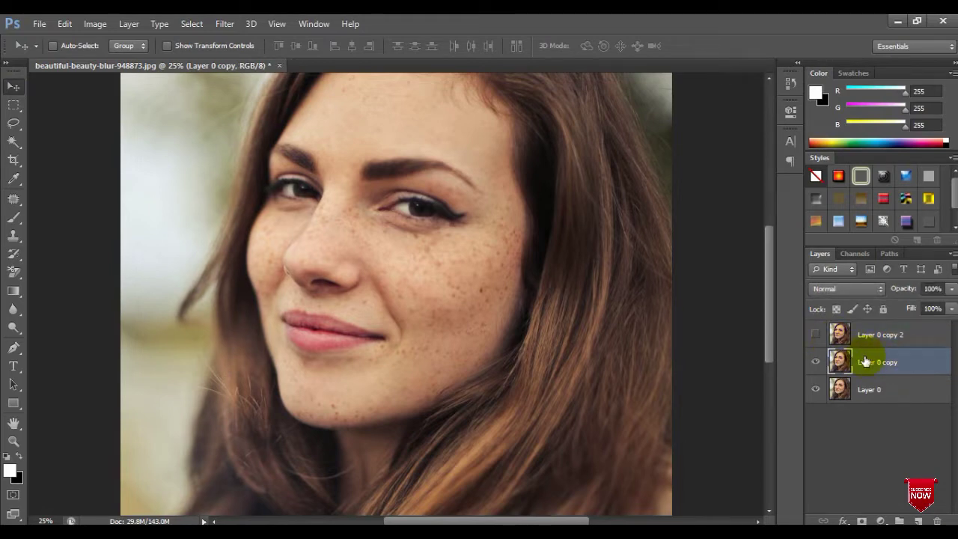
left_click(228, 24)
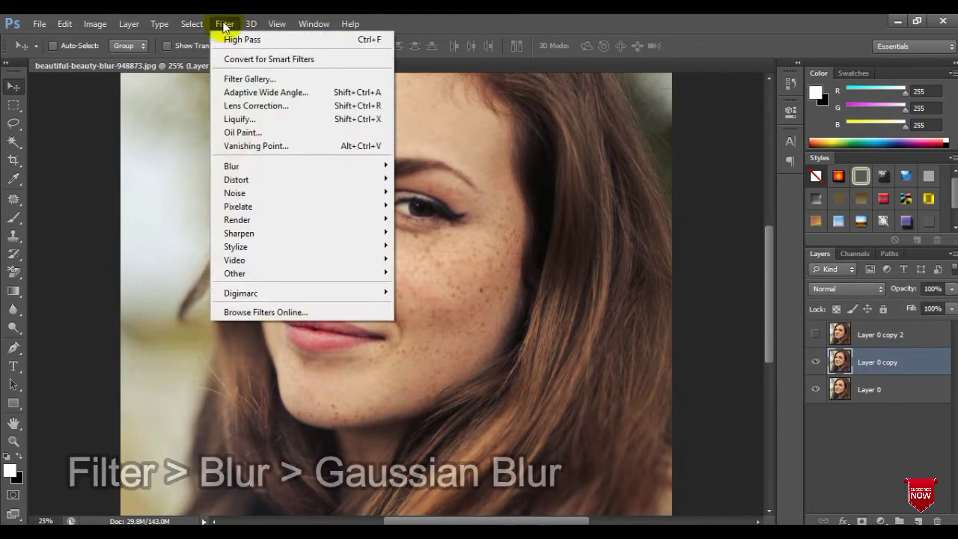
mouse_move(299, 166)
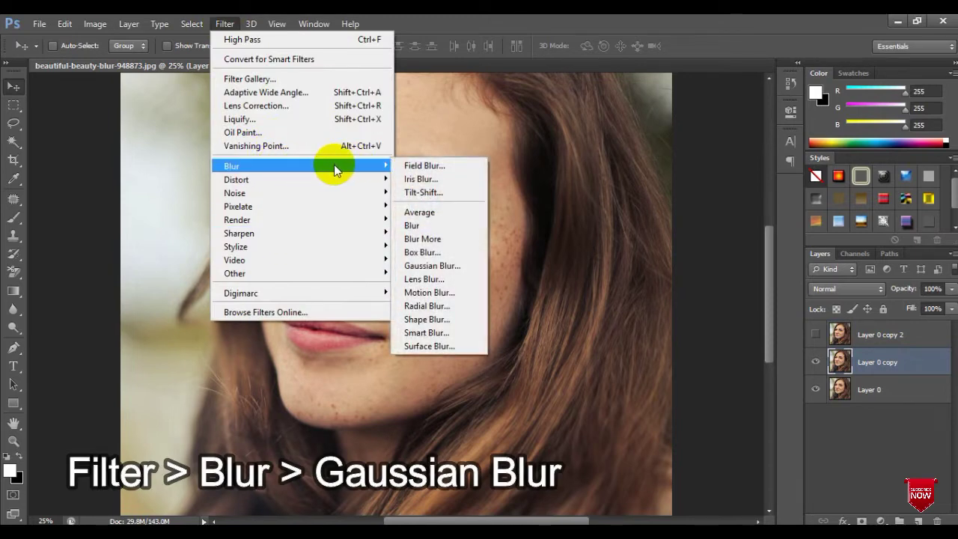
Apply a Gaussian Blur with a 25-pixel radius to Layer 0 copy
left_click(434, 265)
left_click(608, 292)
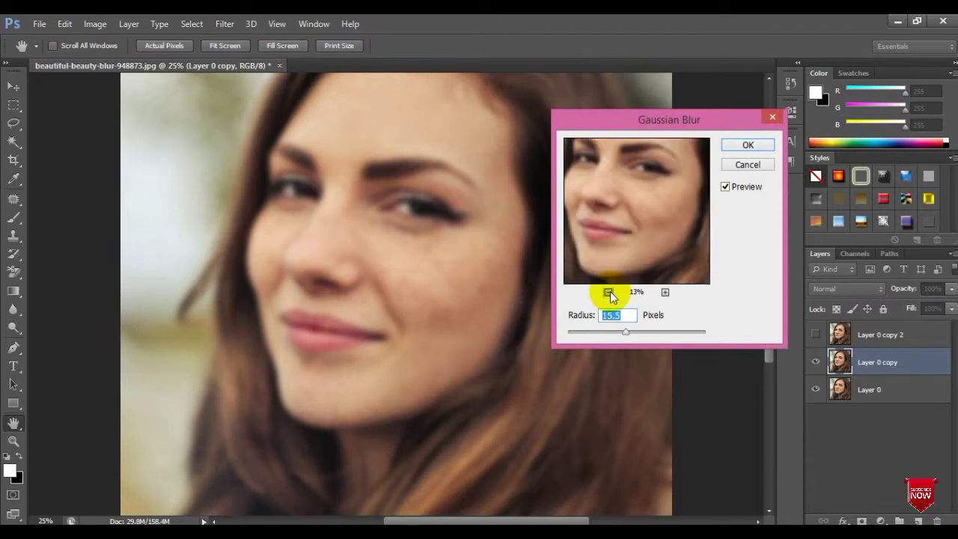
left_click(608, 292)
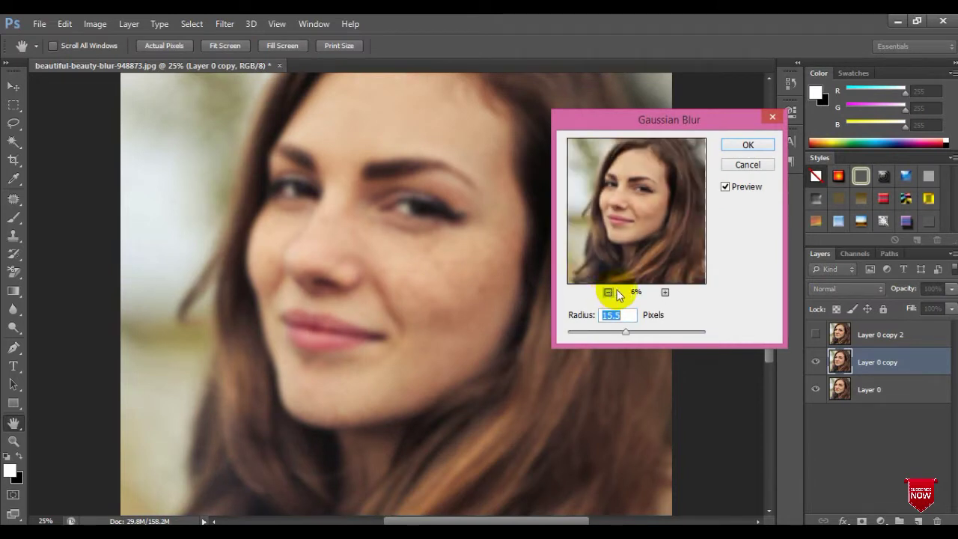
left_click(664, 293)
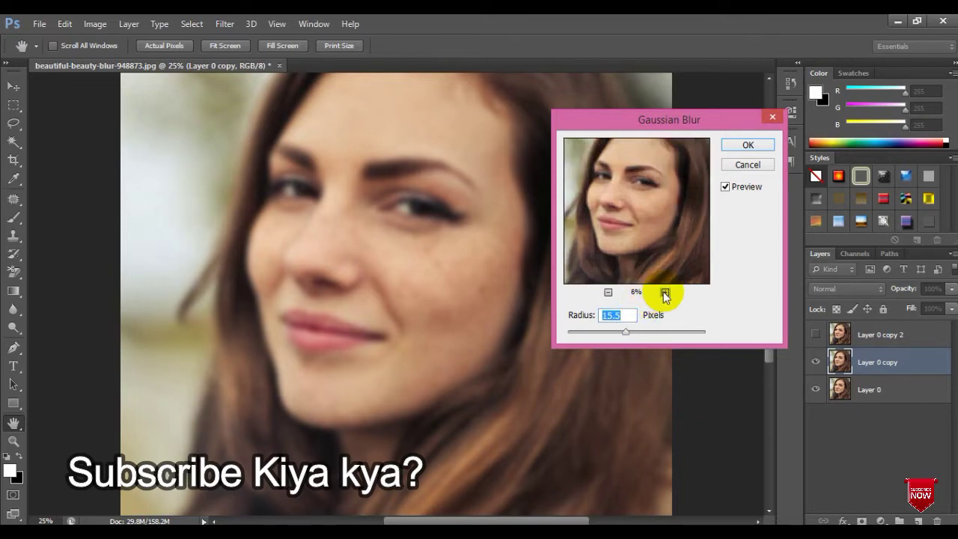
left_click_drag(656, 231, 660, 236)
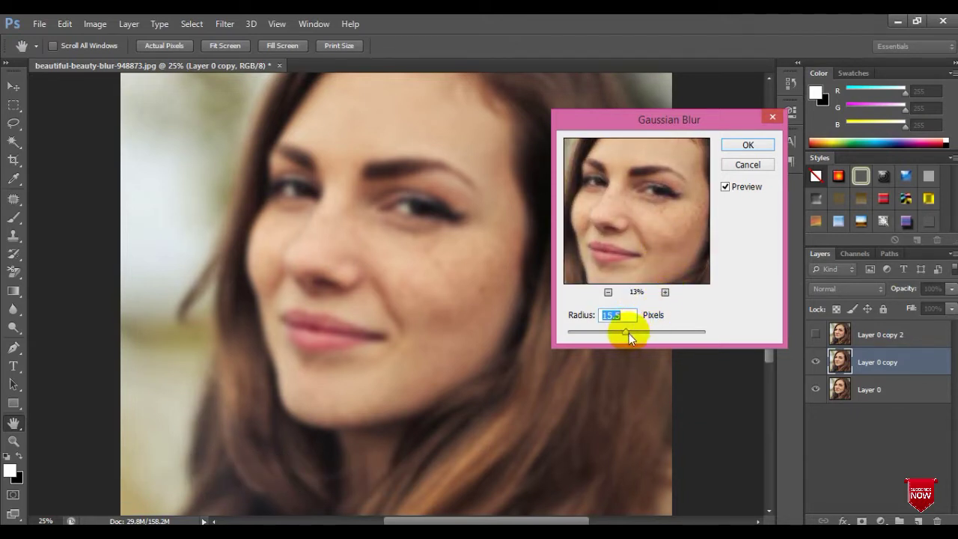
left_click_drag(629, 334, 625, 333)
left_click(630, 335)
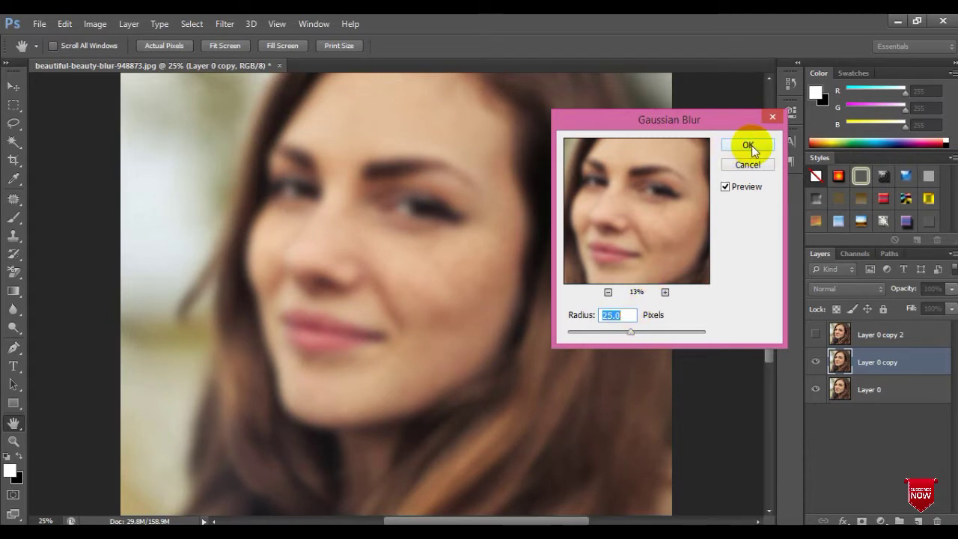
left_click(752, 145)
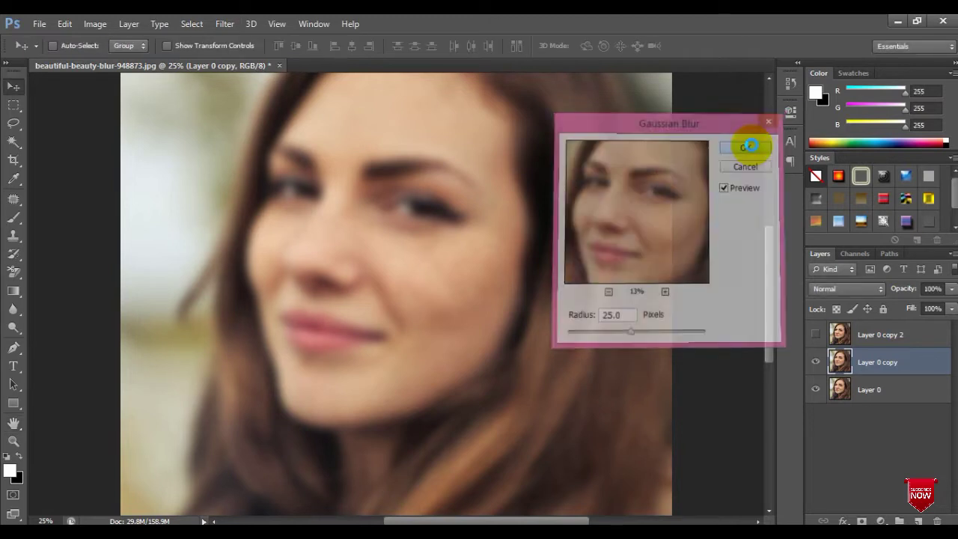
key("b")
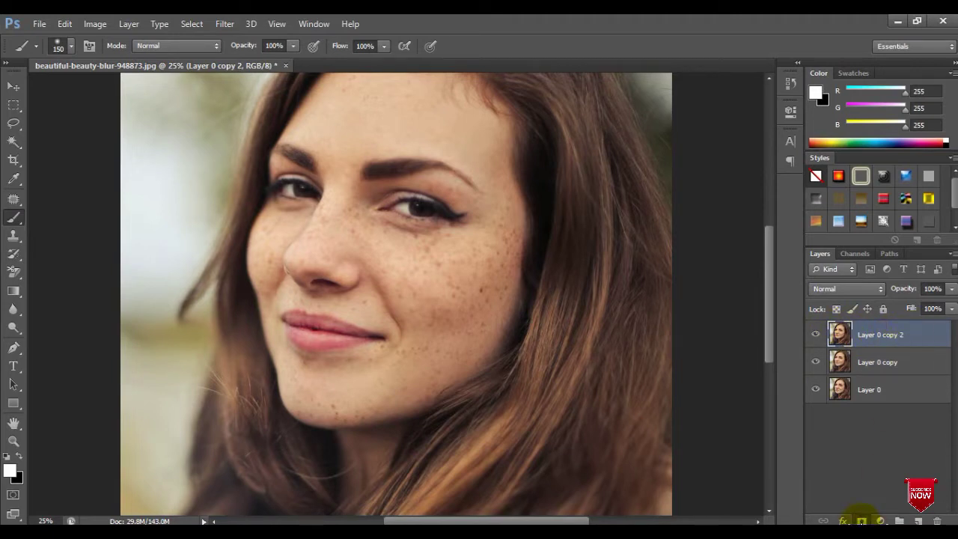
Add a white layer mask to Layer 0 copy 2 and review its mask properties
left_click(862, 520)
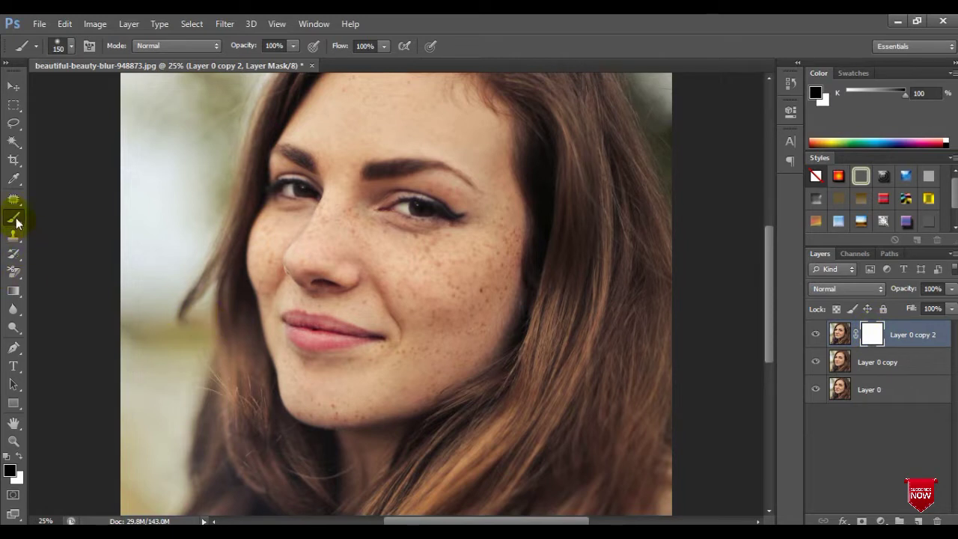
double_click(870, 335)
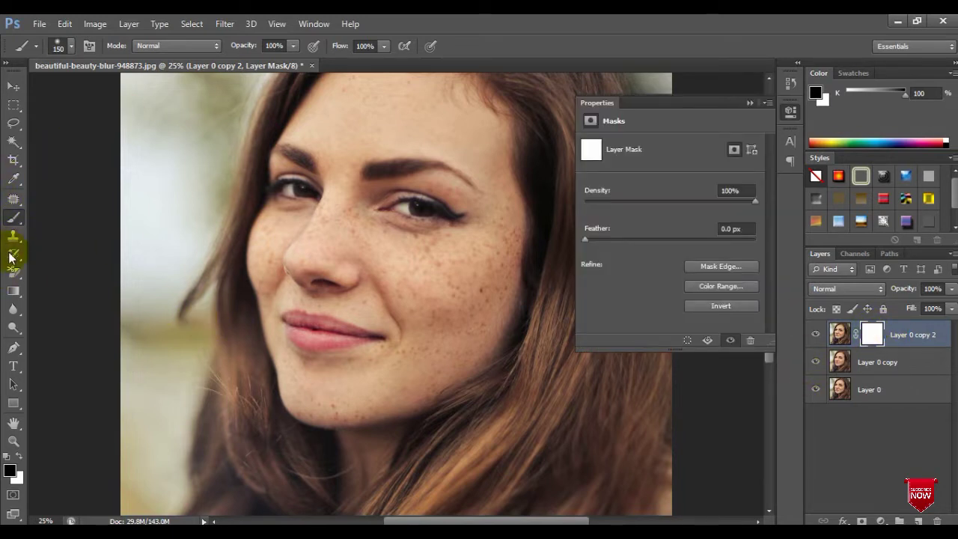
left_click(750, 104)
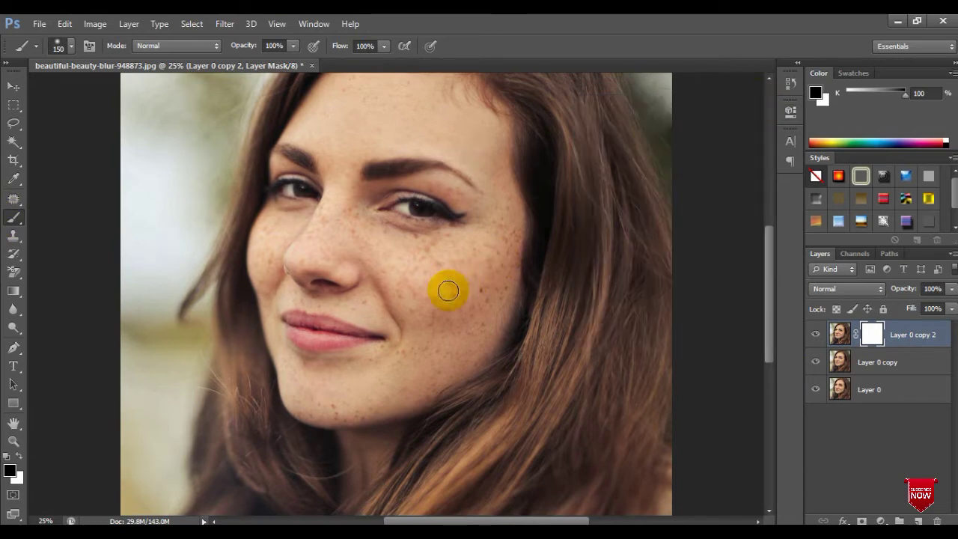
At 50% zoom, paint black on the mask over the cheeks, jaw and chin
key("ctrl+plus")
key("ctrl+plus")
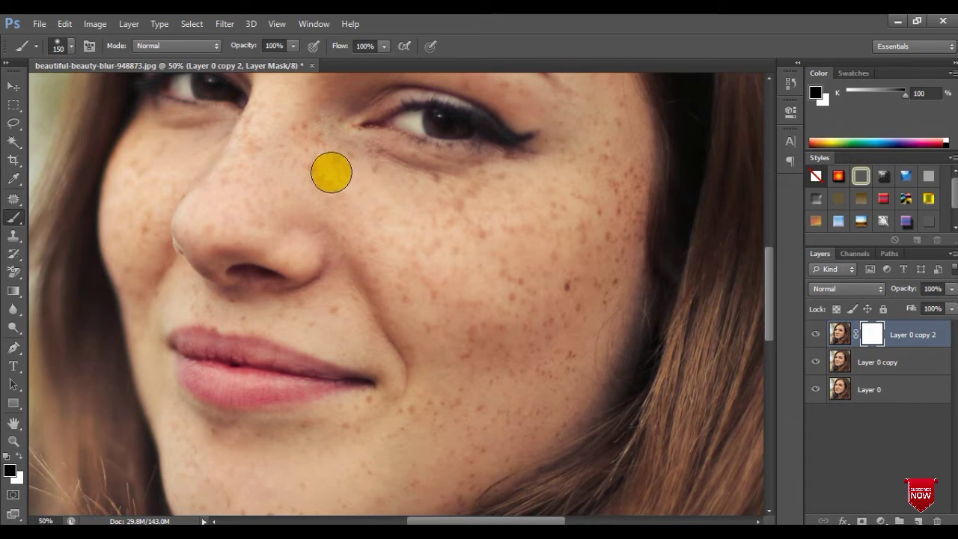
mouse_move(331, 173)
left_mouse_down()
mouse_move(409, 239)
mouse_move(415, 220)
mouse_move(509, 370)
mouse_move(547, 298)
mouse_move(596, 257)
mouse_move(621, 207)
mouse_move(621, 164)
mouse_move(441, 220)
left_mouse_up()
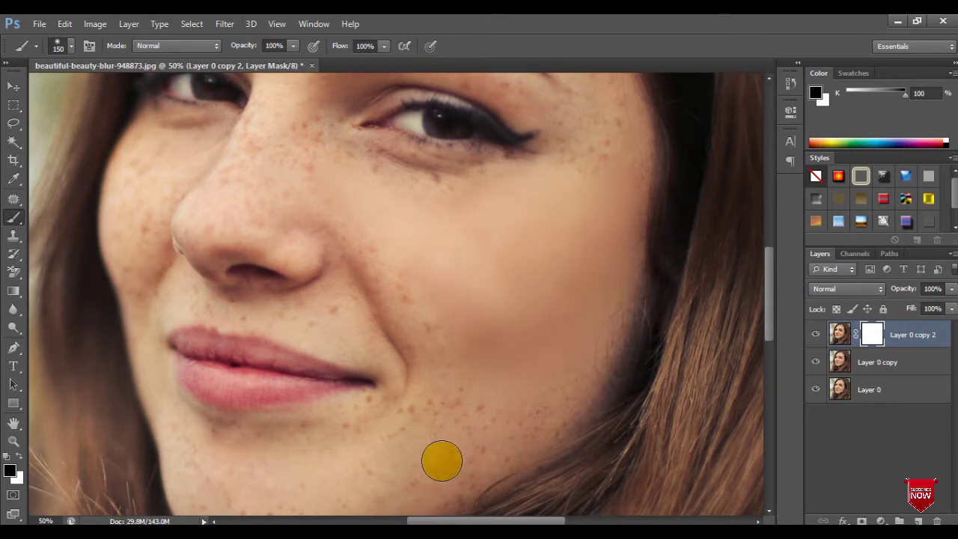
mouse_move(434, 436)
left_mouse_down()
mouse_move(419, 419)
mouse_move(522, 387)
mouse_move(569, 400)
mouse_move(511, 434)
left_mouse_up()
left_click_drag(455, 449, 663, 285)
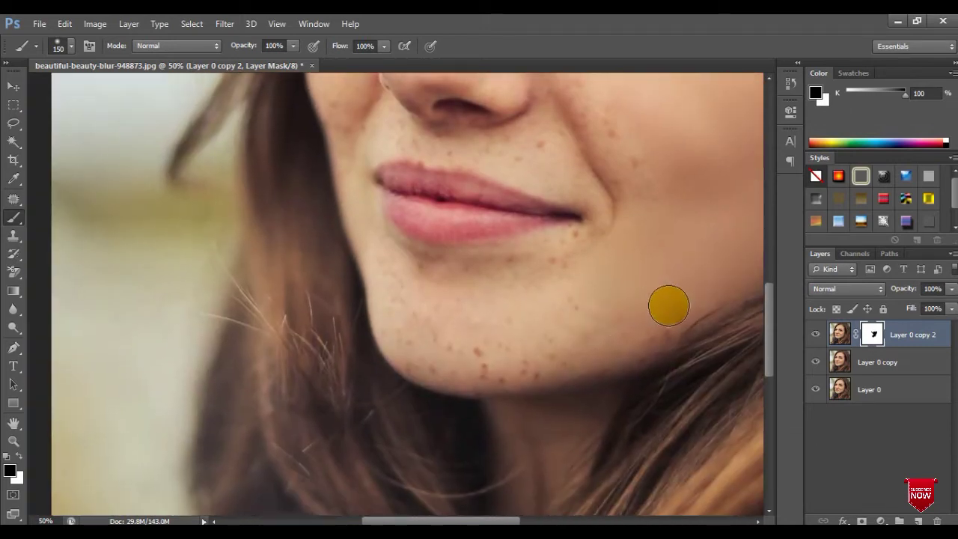
mouse_move(625, 343)
left_mouse_down()
mouse_move(479, 357)
mouse_move(414, 346)
mouse_move(390, 287)
mouse_move(457, 311)
mouse_move(522, 274)
mouse_move(414, 276)
mouse_move(577, 247)
left_mouse_up()
left_click_drag(601, 278, 532, 396)
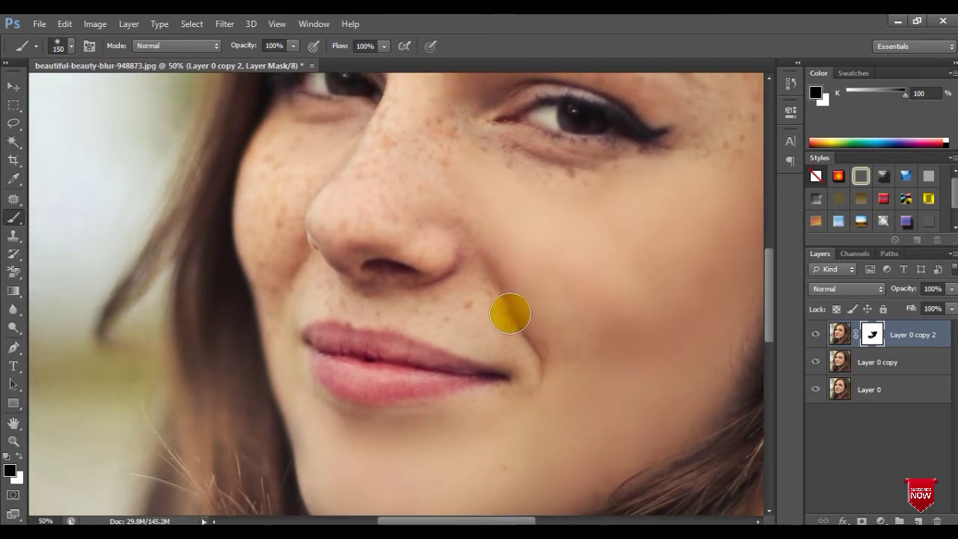
With a smaller brush, mask the skin above the upper lip and from nose tip to lower cheek
key("bracketleft")
key("bracketleft")
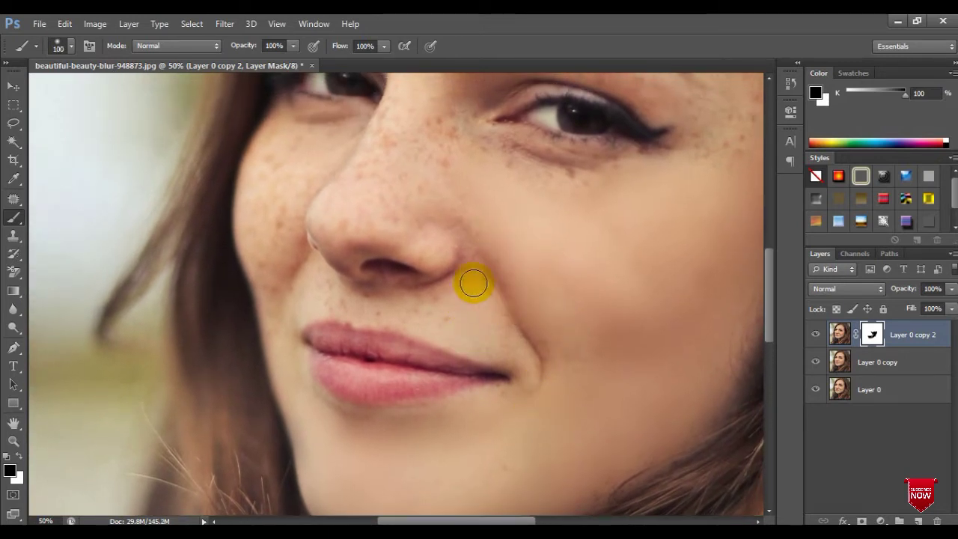
left_click_drag(464, 316, 334, 306)
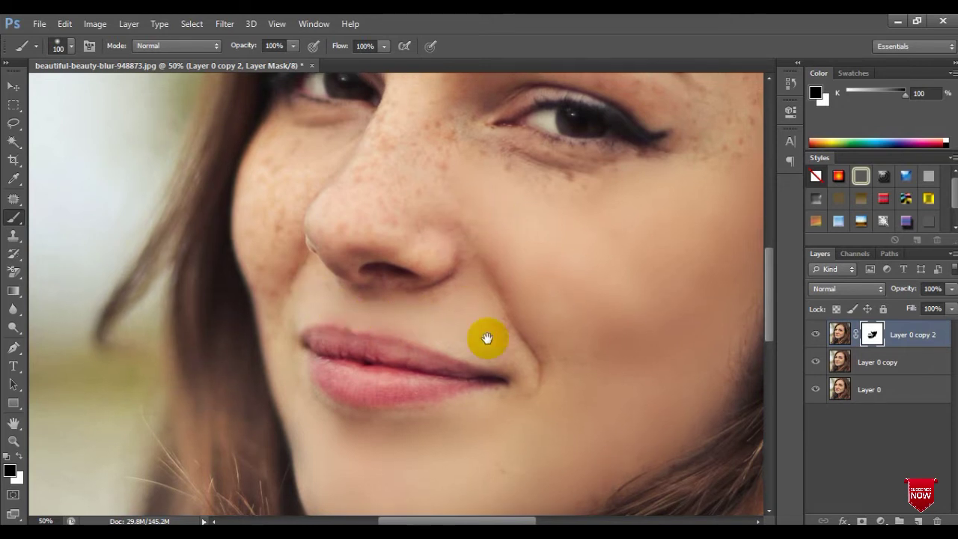
scroll(487, 337, "up", 3)
scroll(488, 337, "left", 2)
mouse_move(470, 374)
left_mouse_down()
mouse_move(364, 457)
mouse_move(372, 306)
mouse_move(351, 337)
mouse_move(394, 303)
mouse_move(416, 306)
mouse_move(355, 398)
mouse_move(367, 454)
left_mouse_up()
Paint black on the mask over the nose, outer eye, forehead and under-eye, then zoom out
left_click(564, 262)
mouse_move(565, 262)
left_mouse_down()
mouse_move(475, 310)
mouse_move(479, 284)
mouse_move(453, 360)
mouse_move(498, 375)
mouse_move(535, 315)
mouse_move(539, 272)
mouse_move(506, 240)
mouse_move(594, 323)
mouse_move(676, 344)
mouse_move(639, 340)
mouse_move(641, 305)
mouse_move(587, 297)
left_mouse_up()
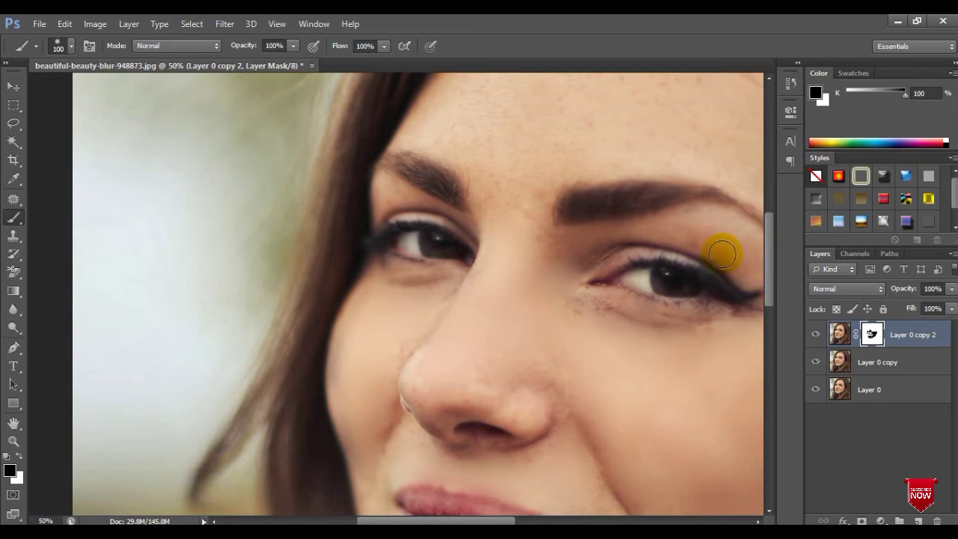
left_click_drag(674, 207, 385, 343)
mouse_move(536, 384)
left_mouse_down()
mouse_move(560, 387)
mouse_move(541, 447)
mouse_move(511, 434)
mouse_move(531, 435)
left_mouse_up()
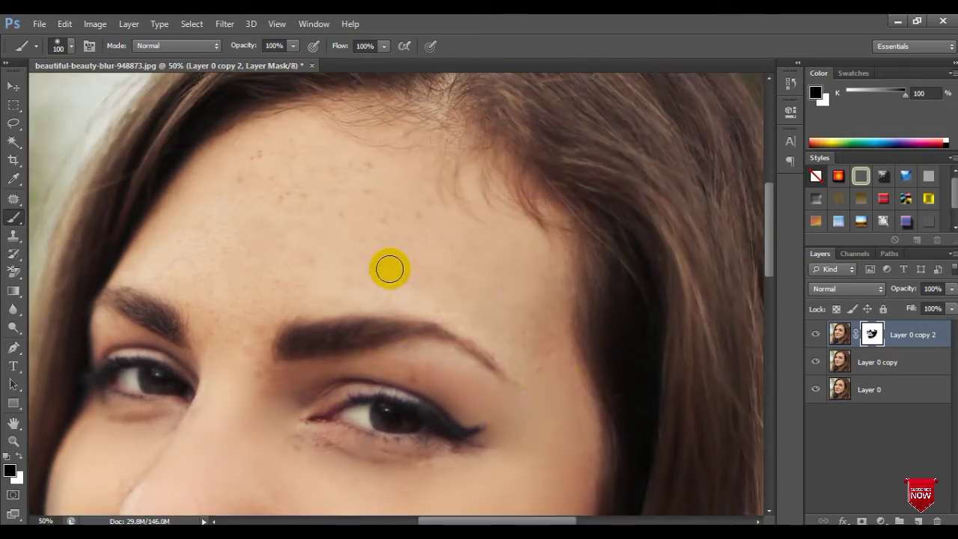
mouse_move(377, 213)
left_mouse_down()
mouse_move(278, 233)
mouse_move(285, 226)
mouse_move(261, 227)
mouse_move(258, 177)
mouse_move(276, 173)
mouse_move(165, 253)
mouse_move(215, 274)
mouse_move(244, 364)
mouse_move(229, 391)
mouse_move(363, 198)
left_mouse_up()
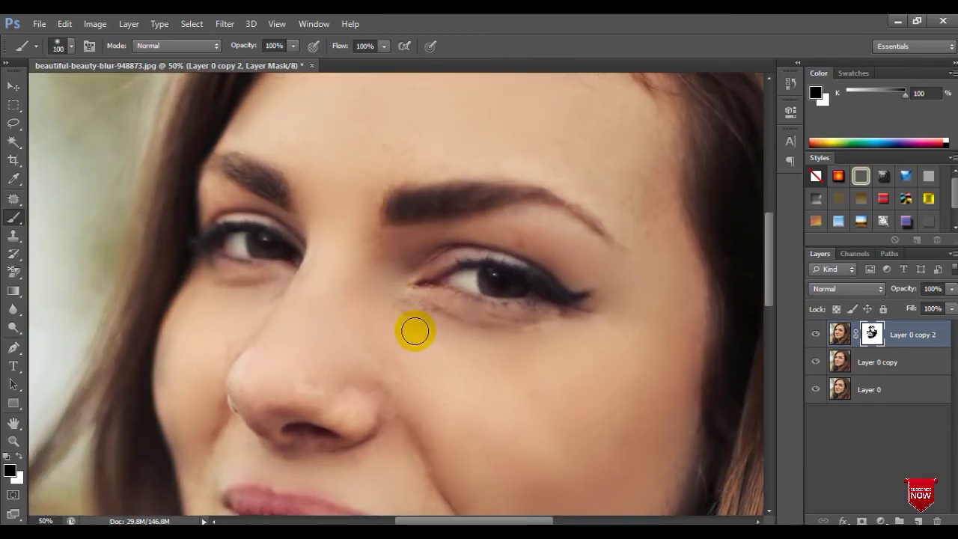
mouse_move(415, 331)
left_mouse_down()
mouse_move(405, 315)
mouse_move(457, 365)
left_mouse_up()
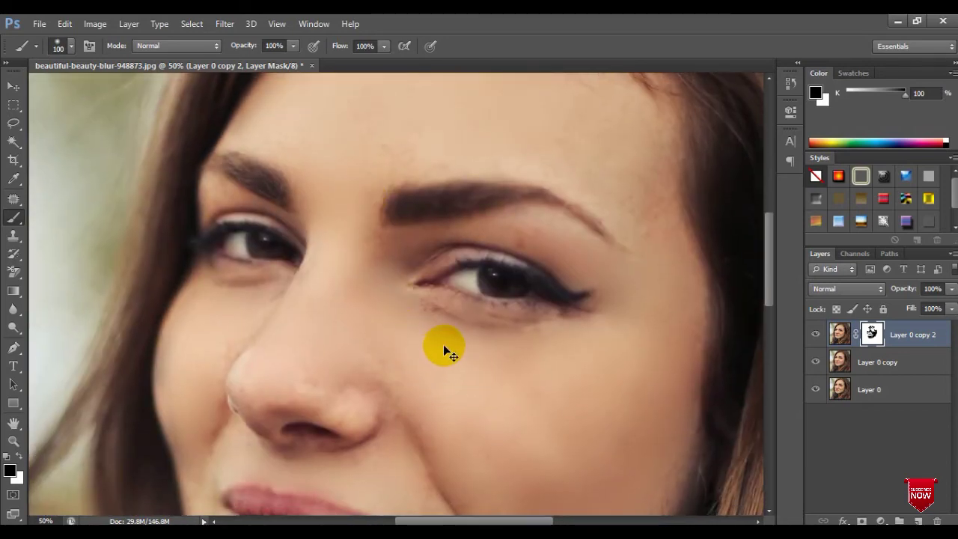
key("ctrl+minus")
key("ctrl+minus")
key("ctrl+minus")
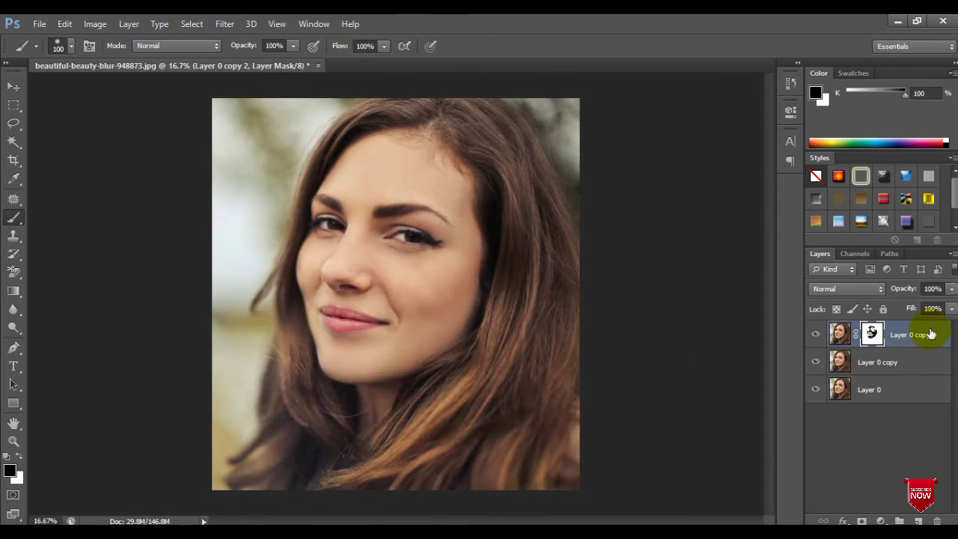